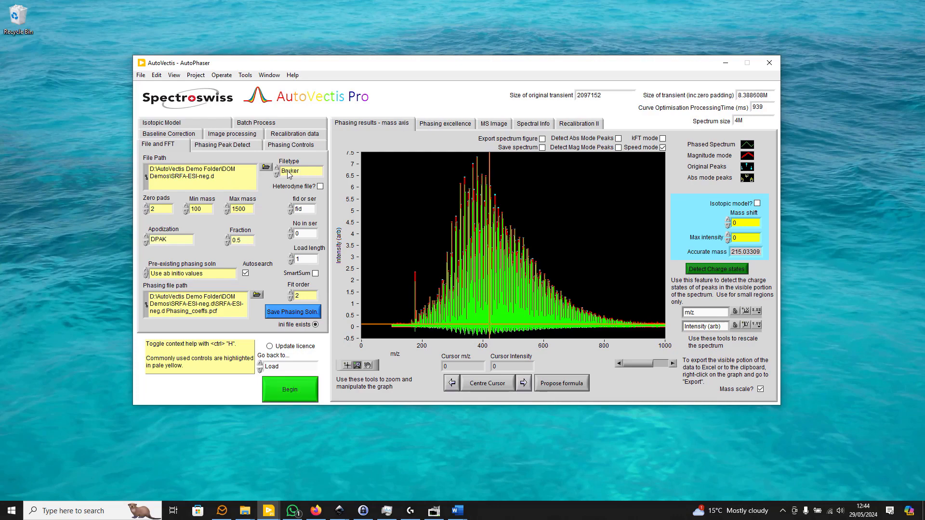
Load the MetaboCoh 100.d data folder from Metabo tests in the AutoVectis Demo Folder as the Bruker data file
left_click(269, 167)
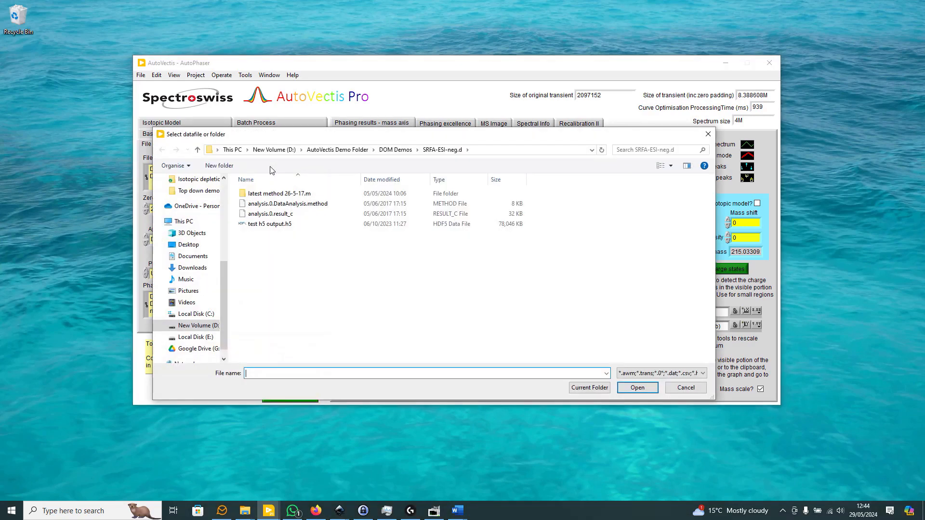
left_click(337, 150)
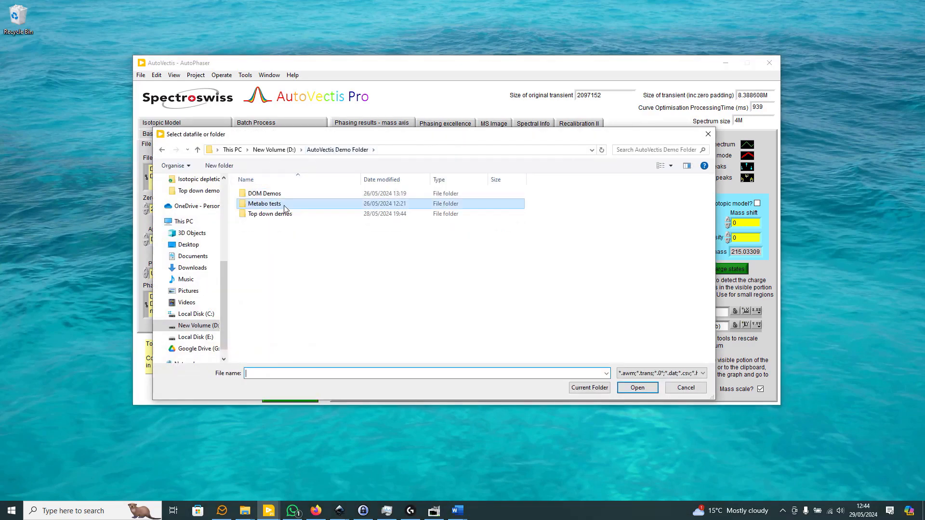
double_click(284, 208)
double_click(281, 196)
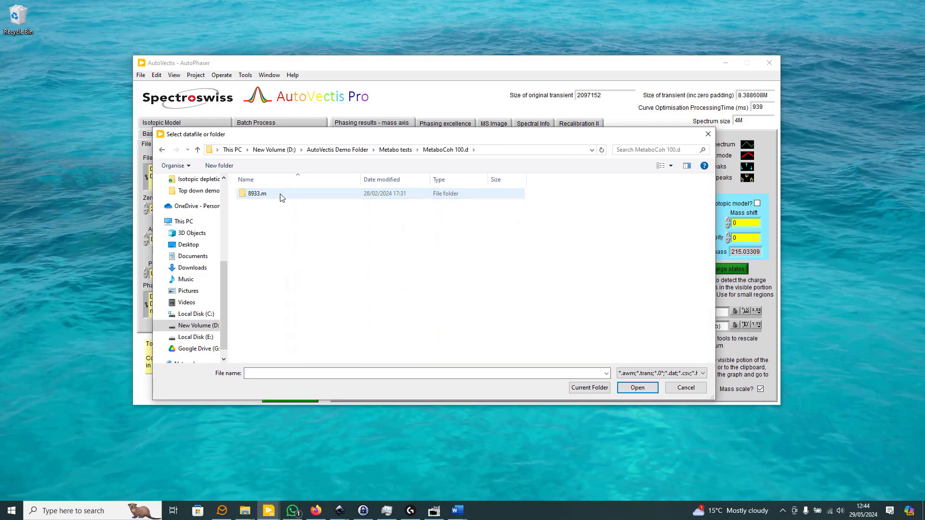
left_click(584, 389)
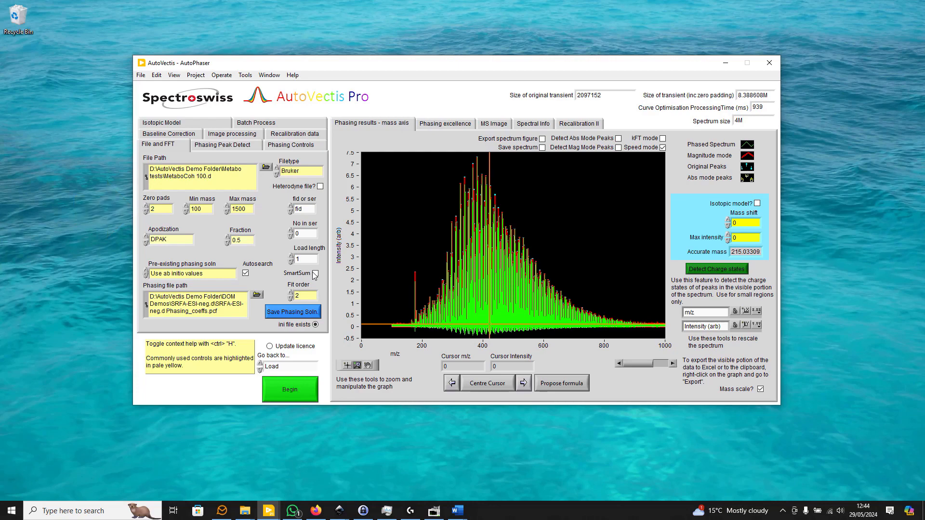
Set the mass range to 150–1000 and the pre-existing phasing solution option to Recalculate
double_click(200, 209)
type("150")
double_click(237, 208)
type("1000")
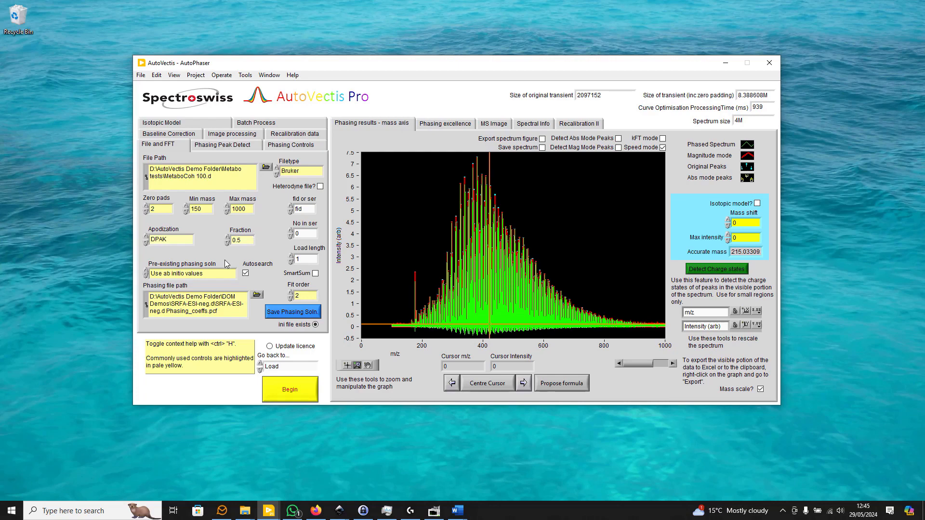
left_click(221, 276)
left_click(209, 236)
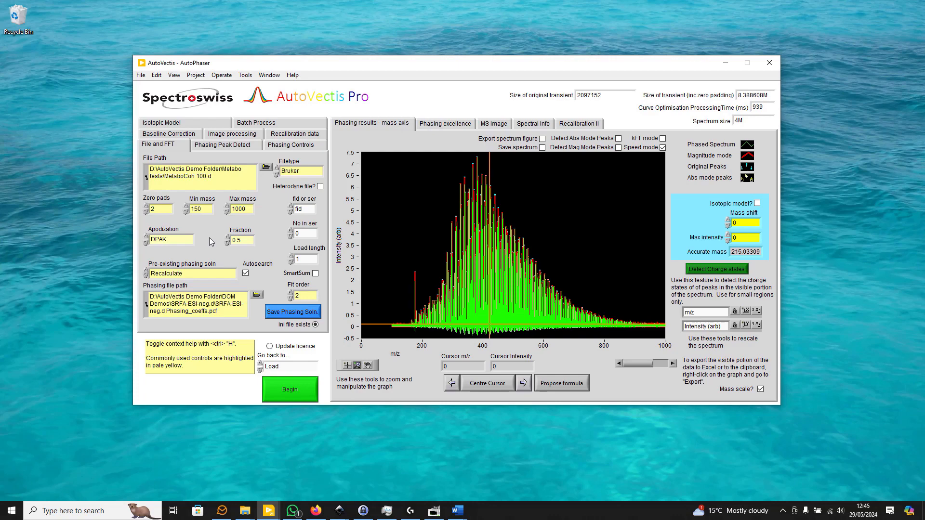
Start phasing the file, accepting the pre-phasing peak definitions and the brute-force calibration function
left_click(282, 389)
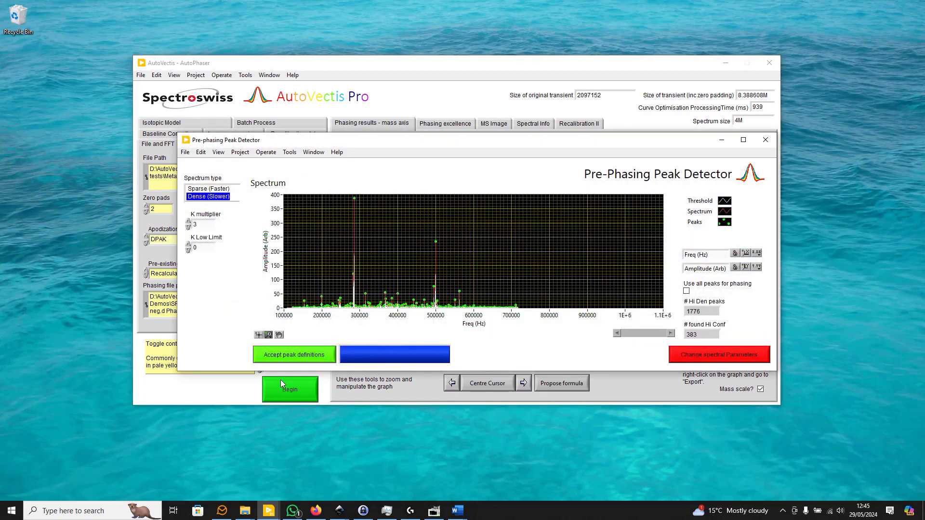
left_click(285, 363)
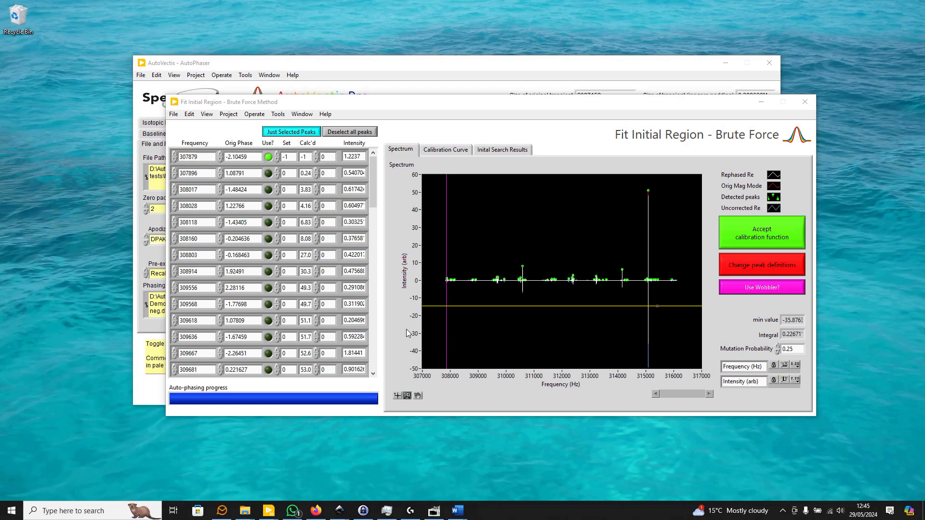
left_click(729, 247)
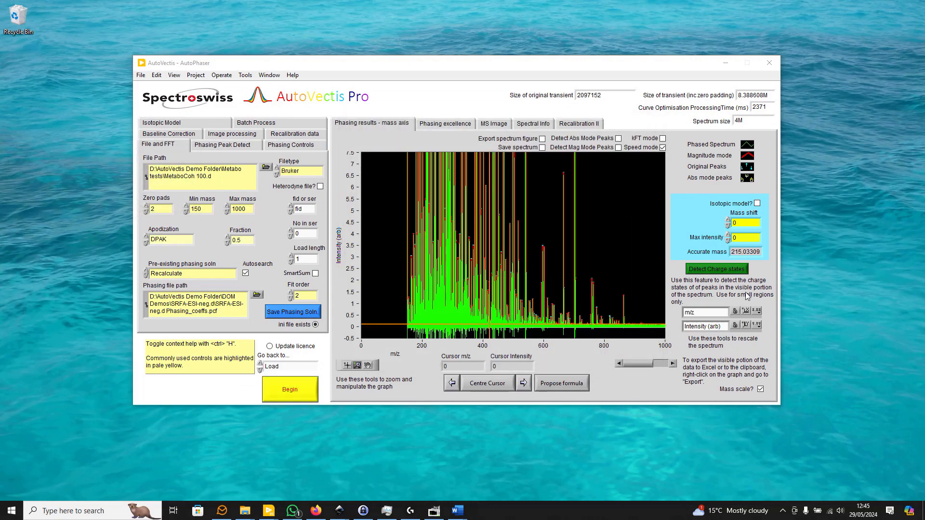
Inspect the detected peaks around m/z 297 against the noise level and threshold, and accept the peak detection
left_click(746, 325)
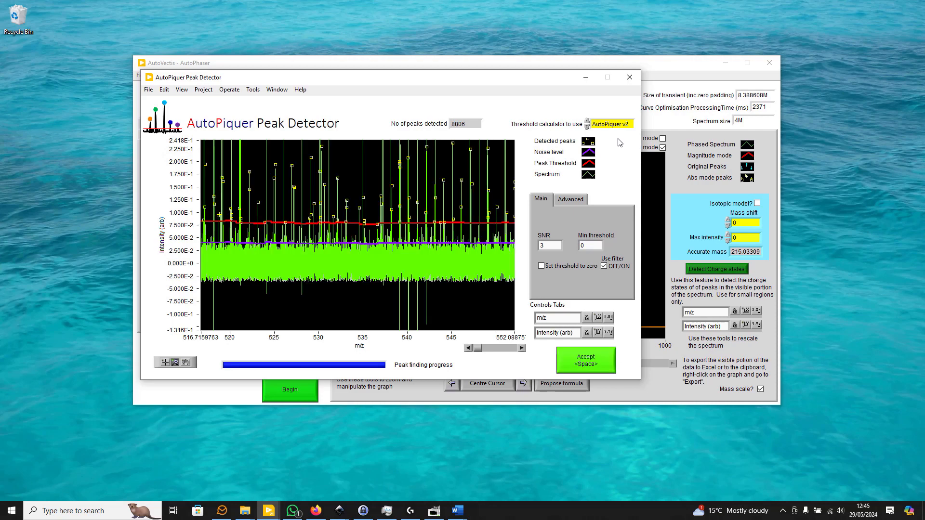
left_click(598, 318)
left_click(598, 333)
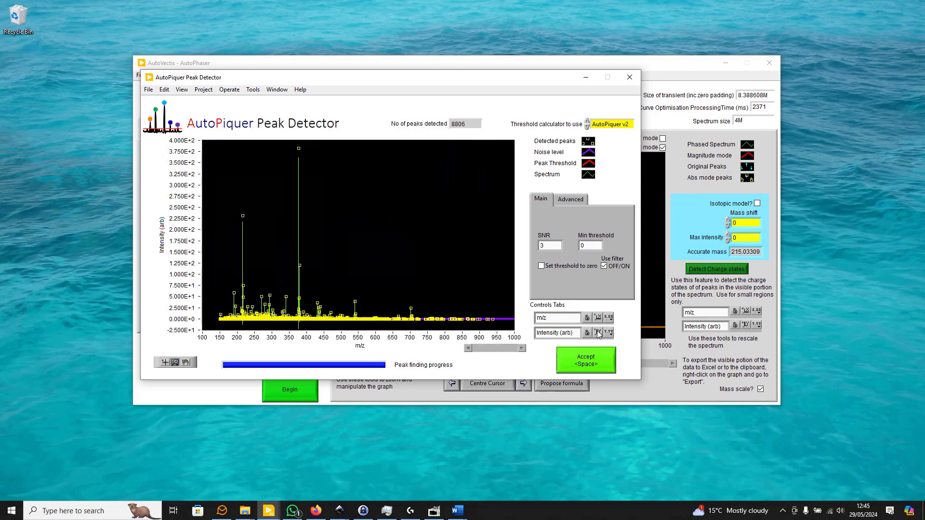
left_click_drag(266, 289, 277, 324)
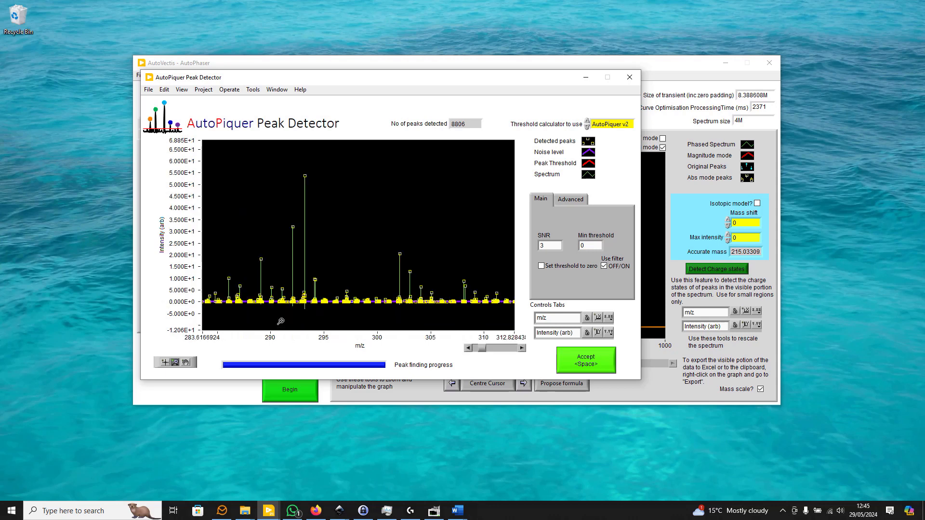
left_click_drag(307, 273, 363, 308)
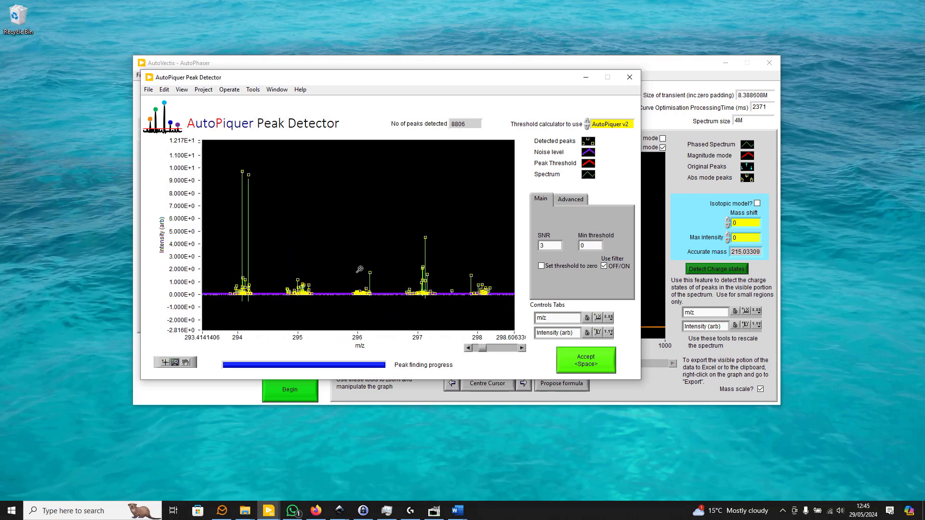
left_click_drag(404, 228, 447, 304)
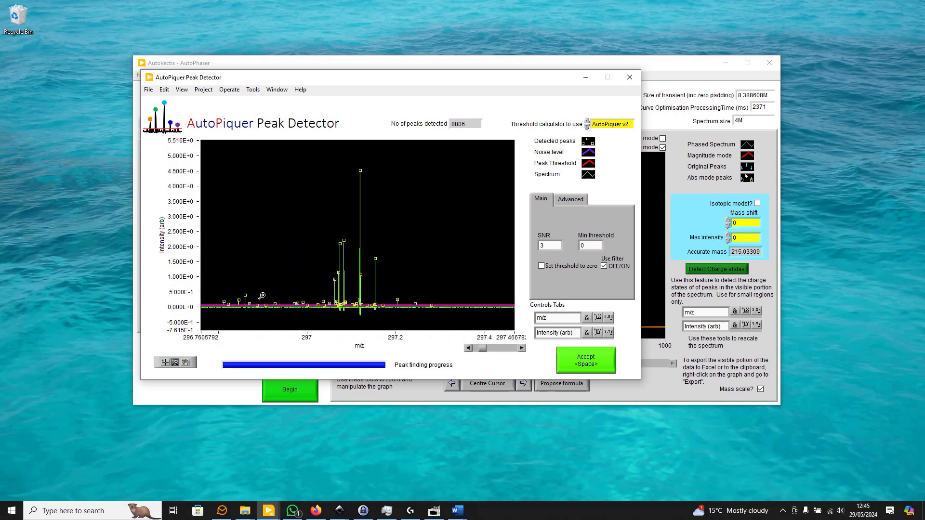
left_click_drag(217, 293, 443, 315)
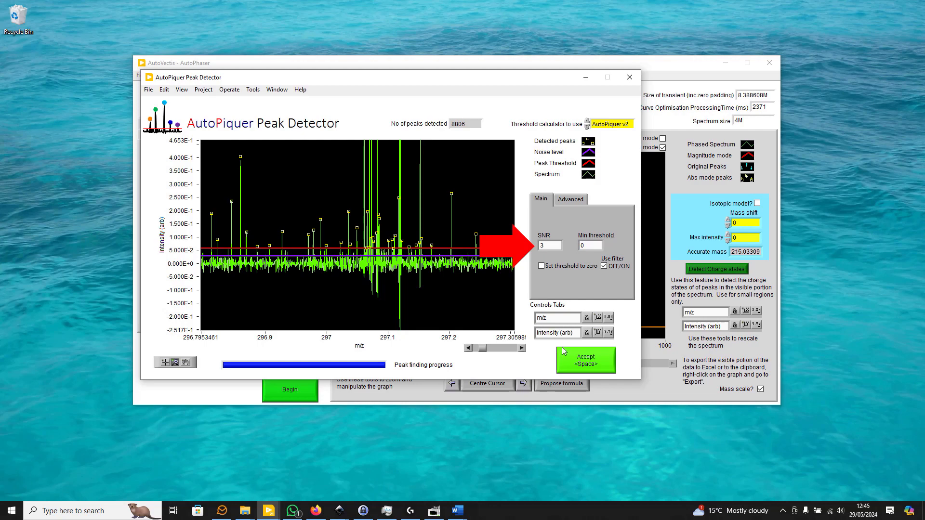
left_click(581, 363)
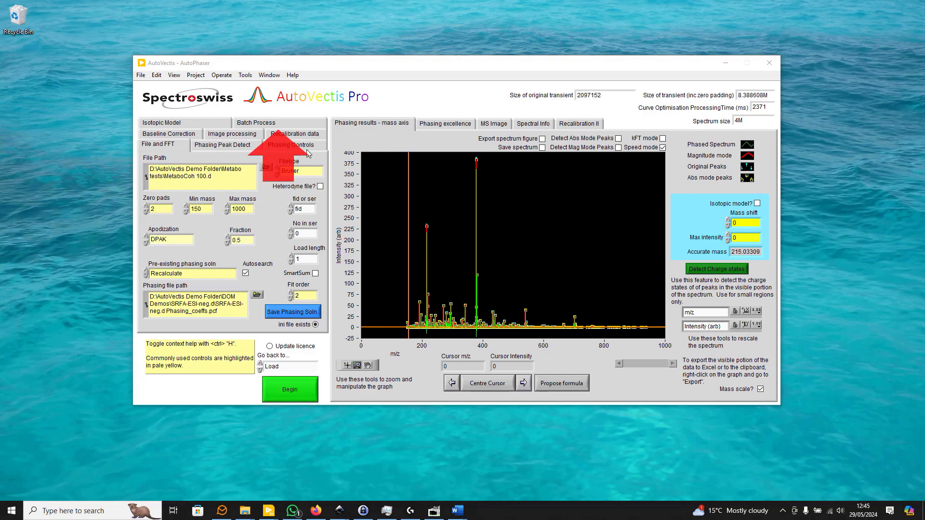
Batch phase all the MetaboCoh files in the Metabo tests folder using the current pcf phasing solution
left_click(285, 121)
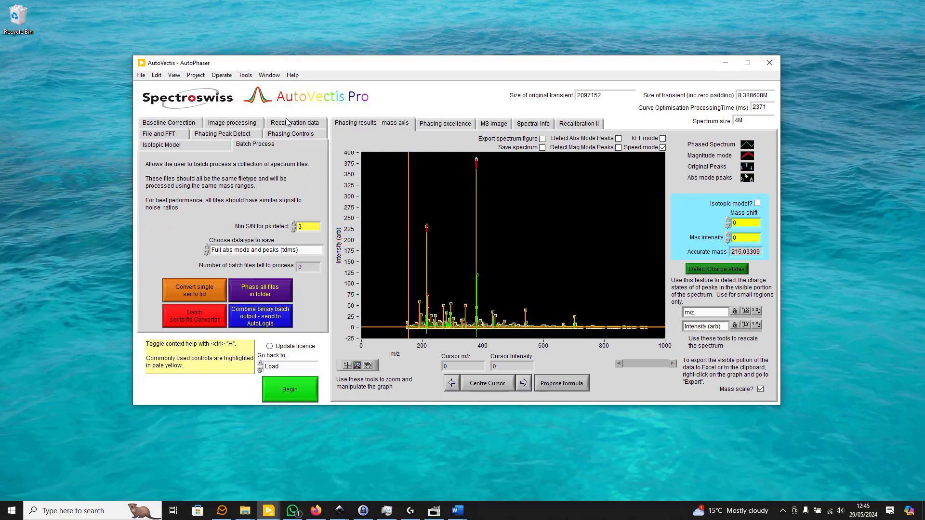
left_click(273, 283)
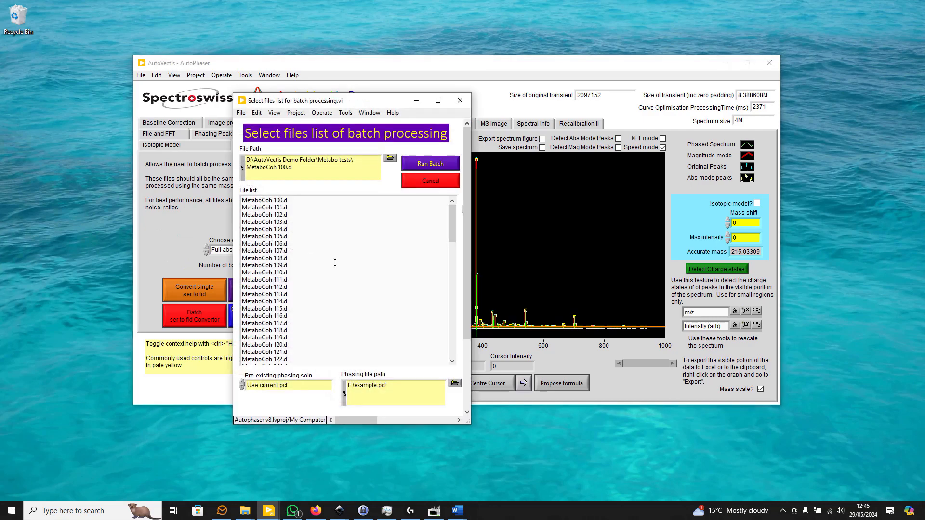
left_click_drag(452, 239, 439, 359)
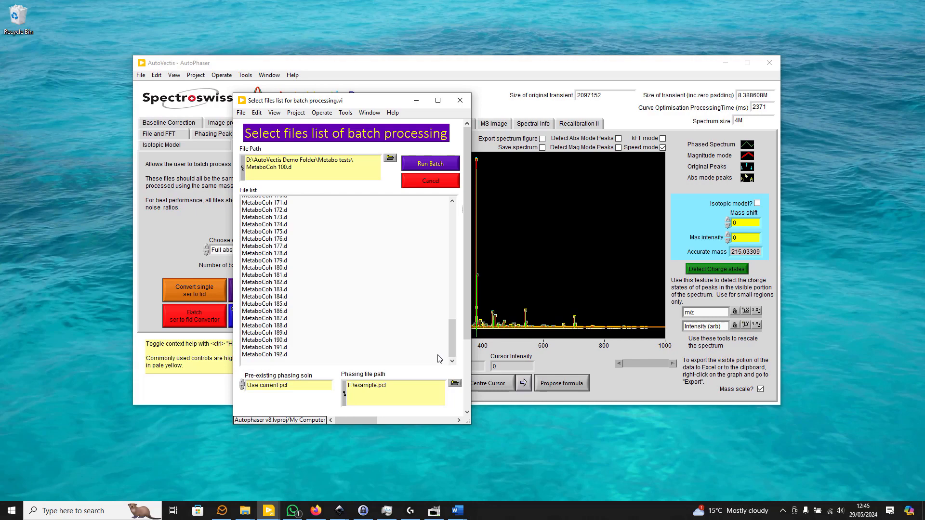
left_click(426, 165)
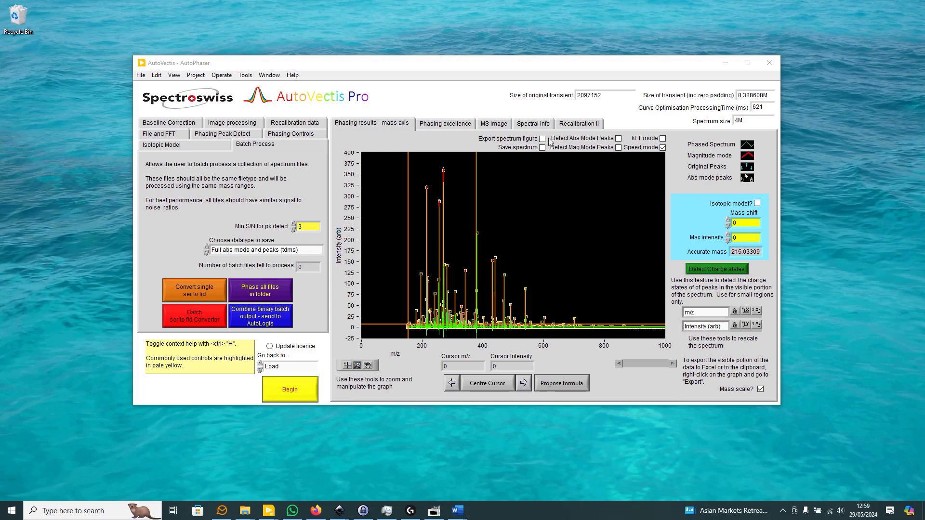
Review the batch phasing success table and its quality map, and close the AutoPhaser window
left_click(493, 123)
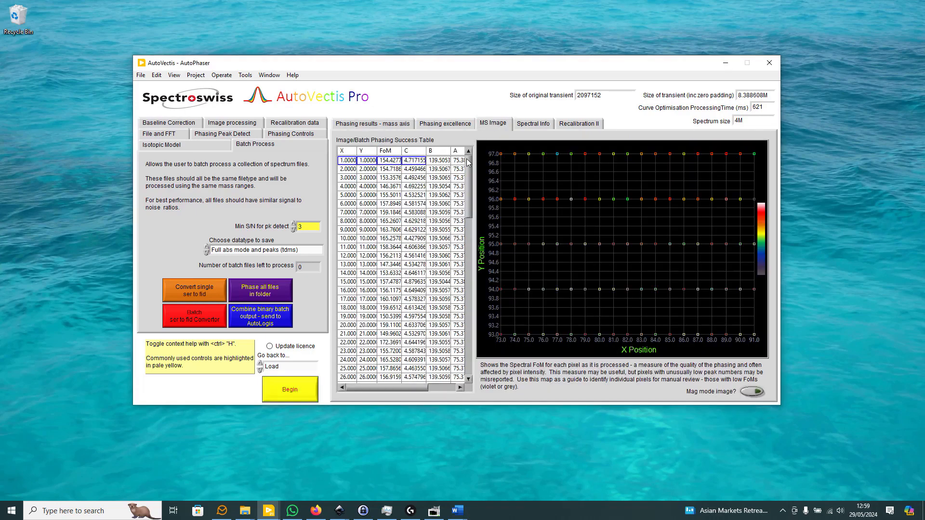
mouse_move(466, 163)
left_mouse_down()
mouse_move(467, 319)
mouse_move(470, 158)
left_mouse_up()
left_click(767, 64)
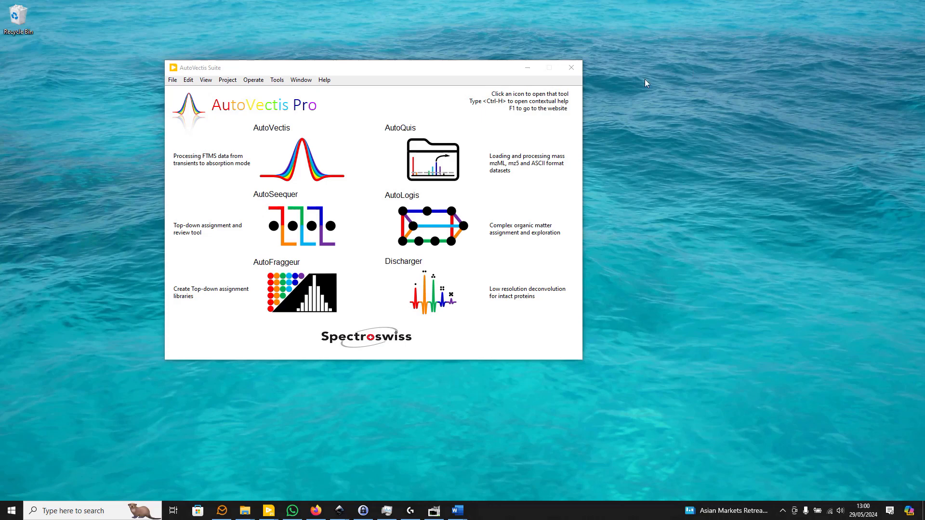
Open the Batch Recalibrator in AutoLogis and set Metabo tests as the folder containing the tdms files
left_click(434, 235)
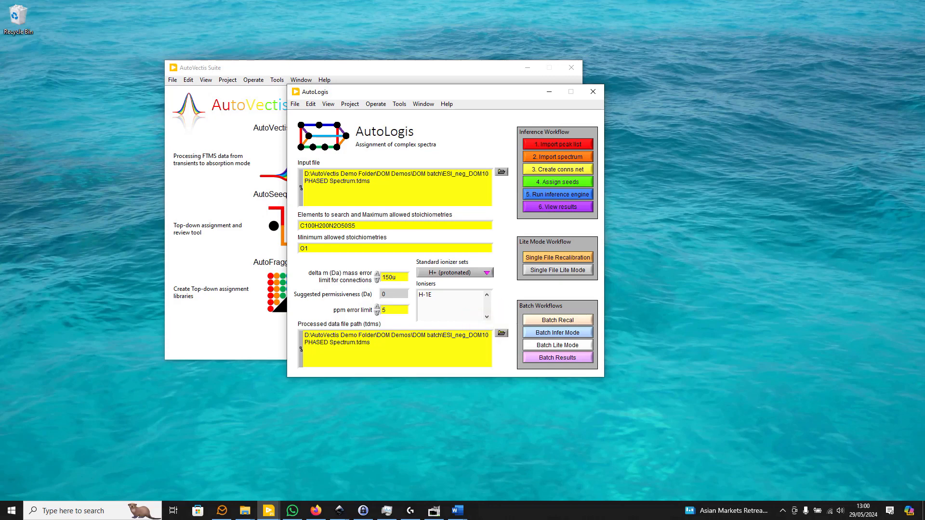
left_click(557, 320)
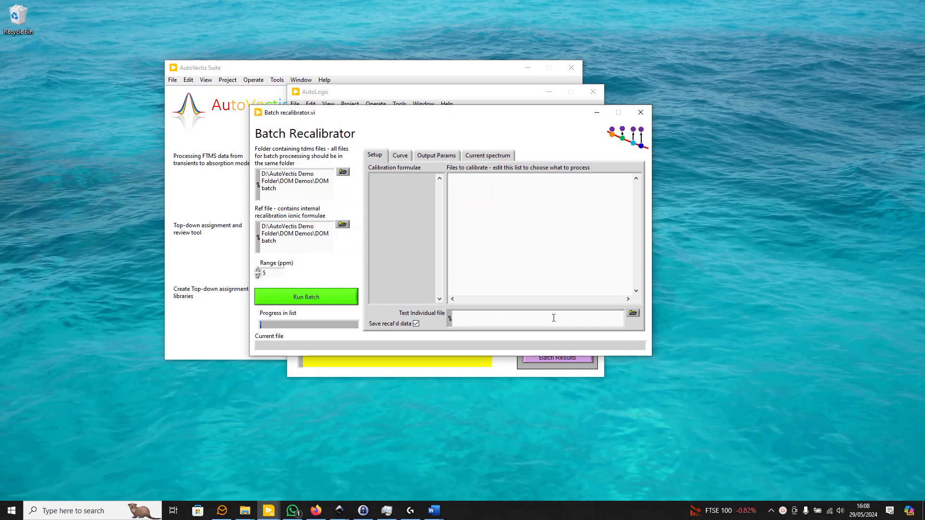
left_click(342, 172)
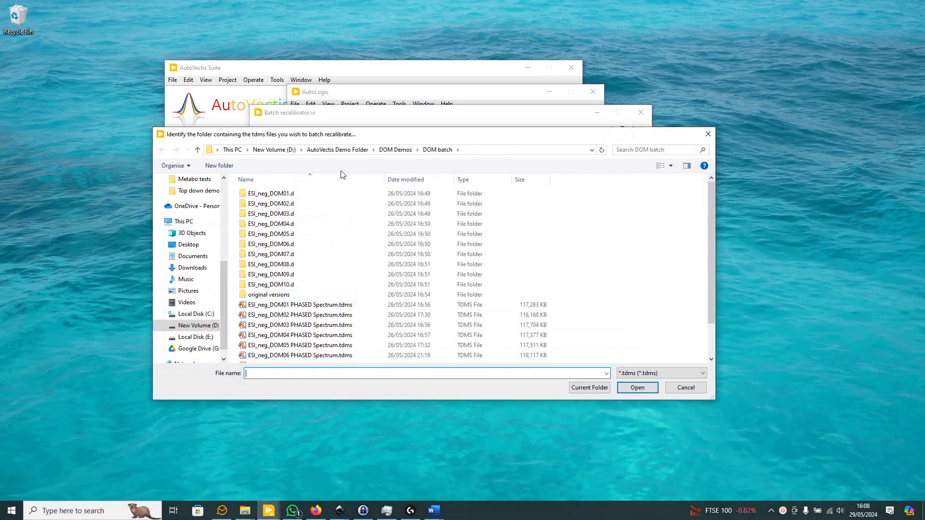
left_click(351, 150)
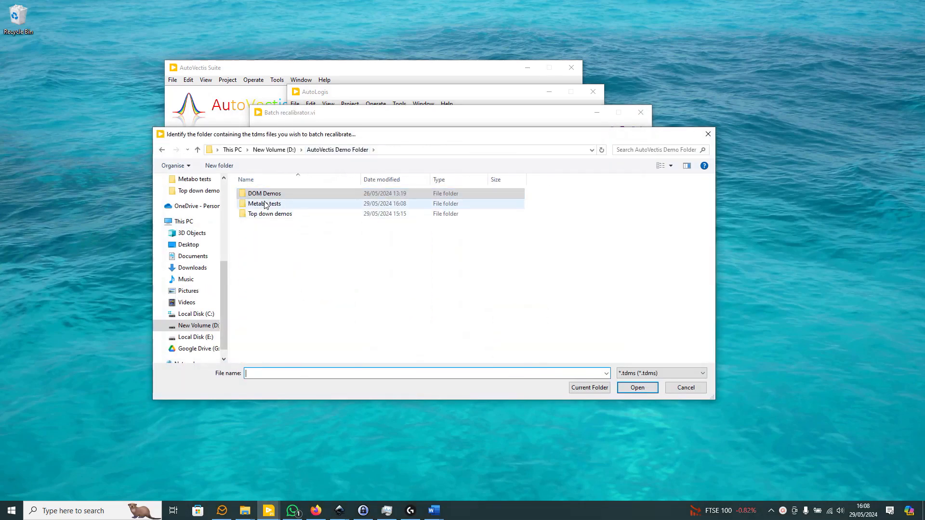
double_click(265, 204)
left_click(585, 389)
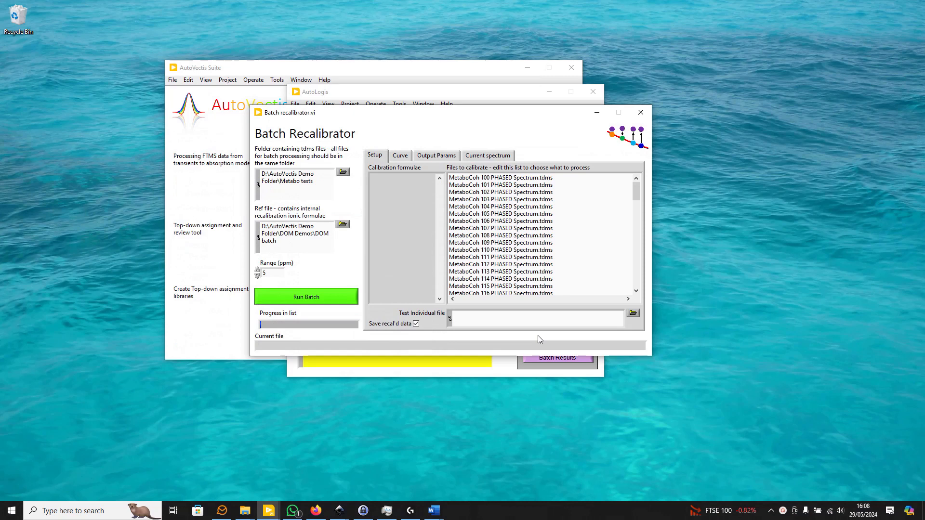
Load Master ref list.txt from Metabo tests as the recalibration reference file and look through its calibration formulae
left_click(343, 224)
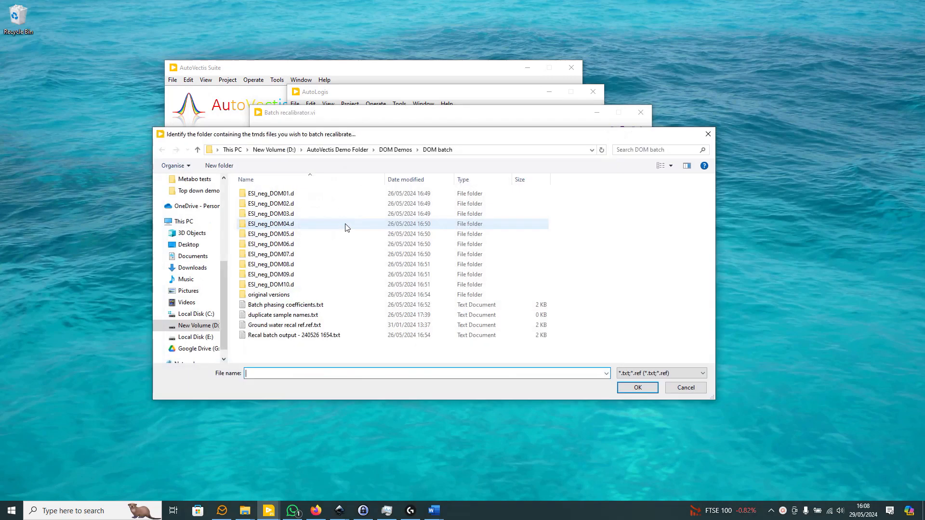
left_click(337, 150)
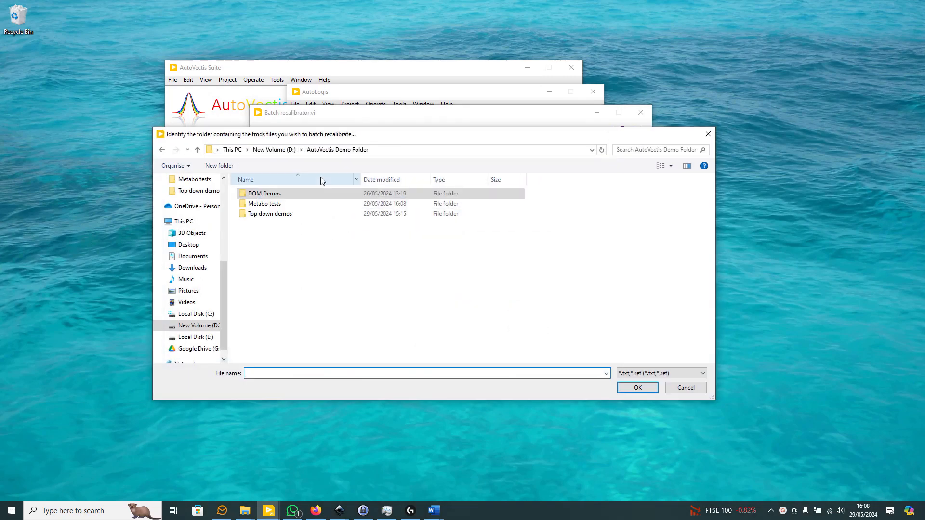
double_click(270, 204)
left_click_drag(713, 195, 712, 340)
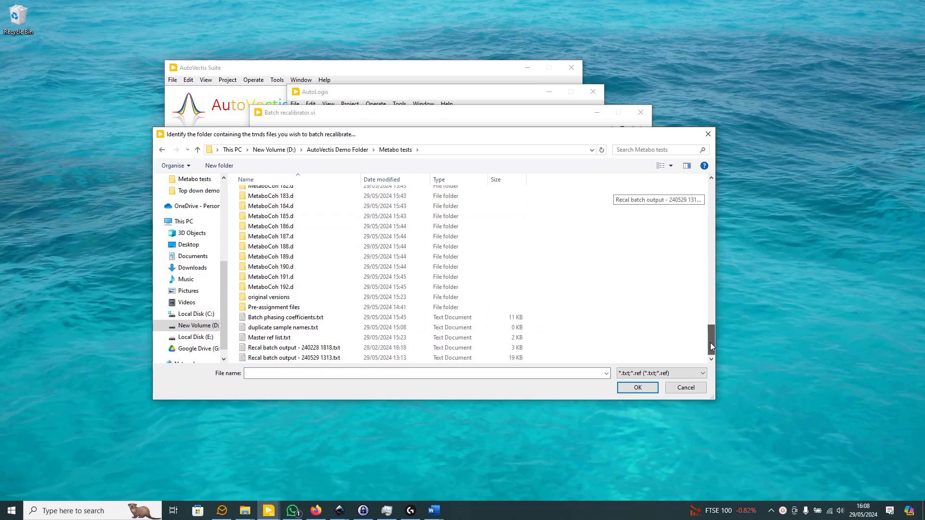
double_click(261, 338)
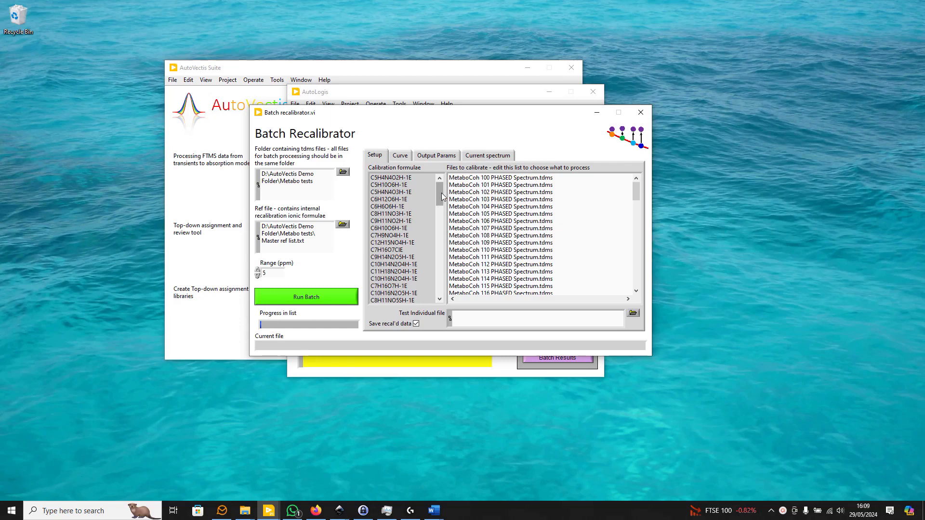
mouse_move(440, 199)
left_mouse_down()
mouse_move(439, 289)
mouse_move(440, 190)
left_mouse_up()
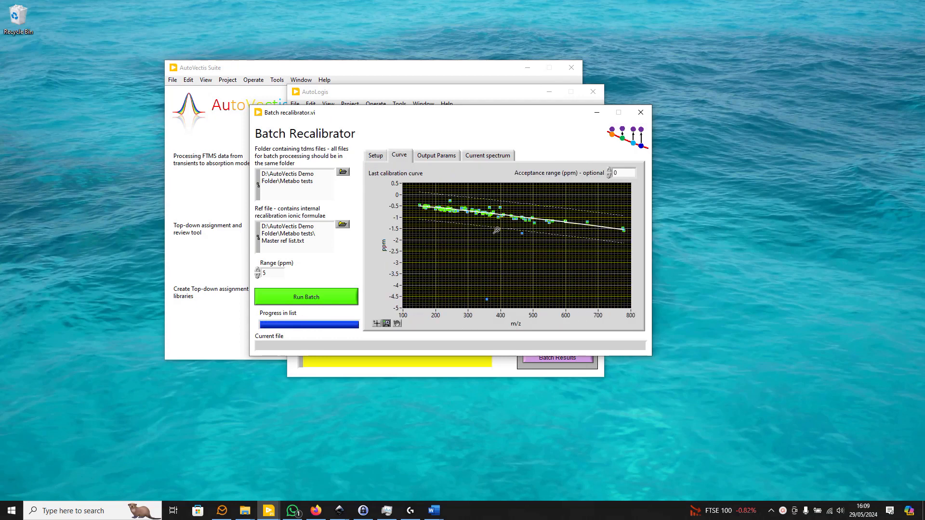
Check the calibration curve on individual test files and run the batch recalibration
left_click(376, 156)
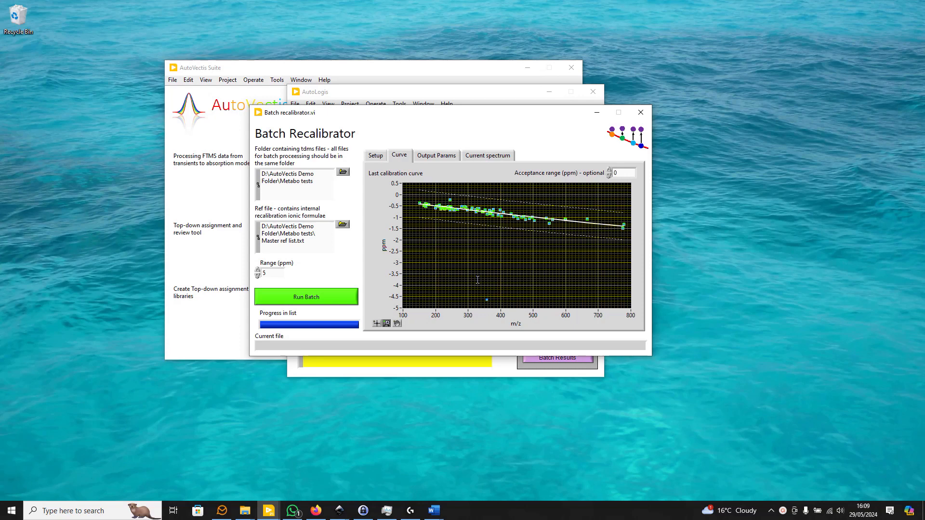
left_click(376, 158)
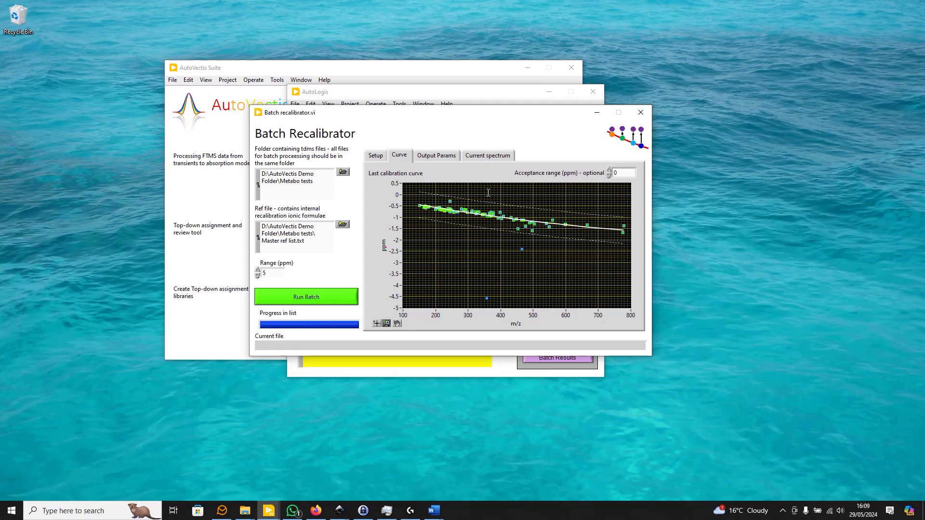
left_click(343, 298)
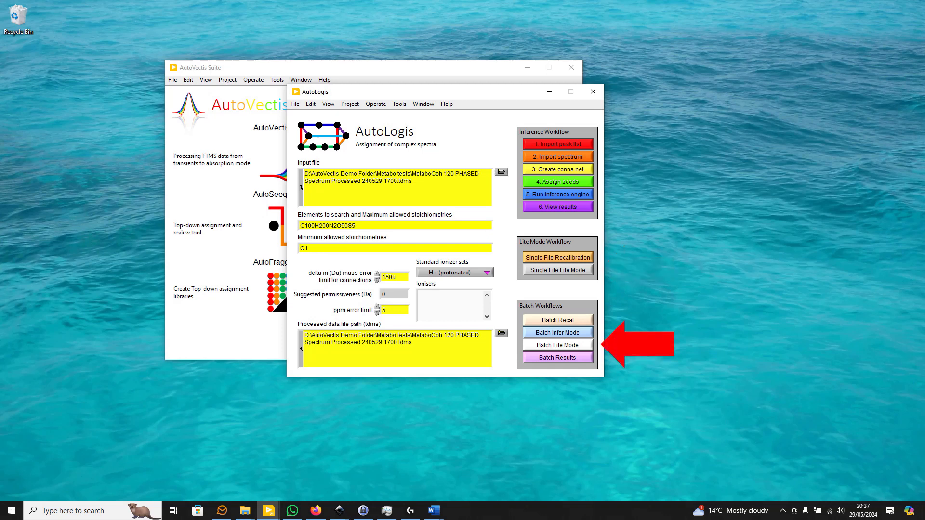
Open the AutoLogis Lite batch runner, set Metabo tests as the processing folder and look through its list of phased spectra
left_click(549, 349)
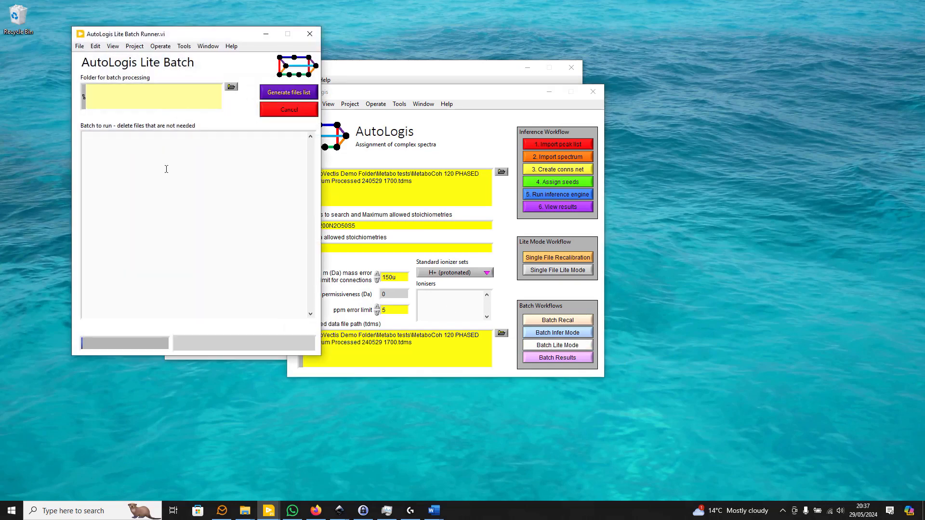
left_click(231, 87)
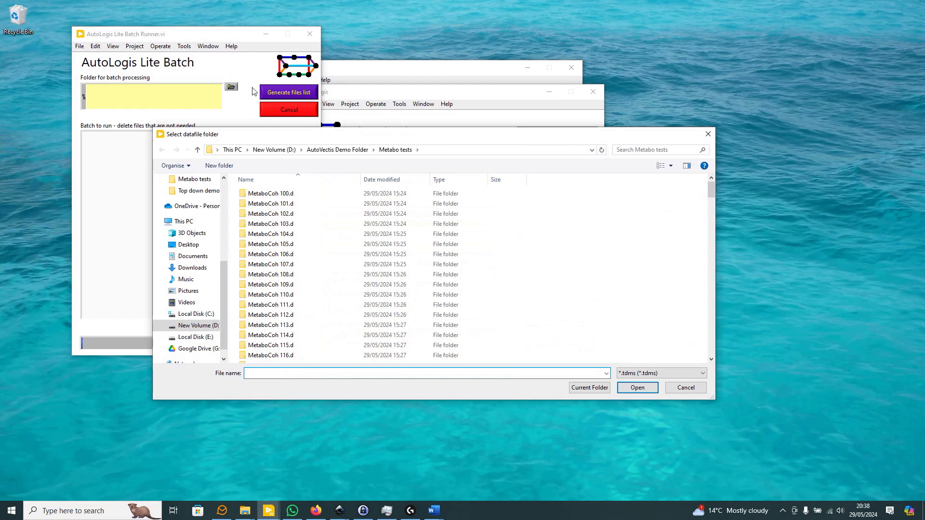
left_click(592, 389)
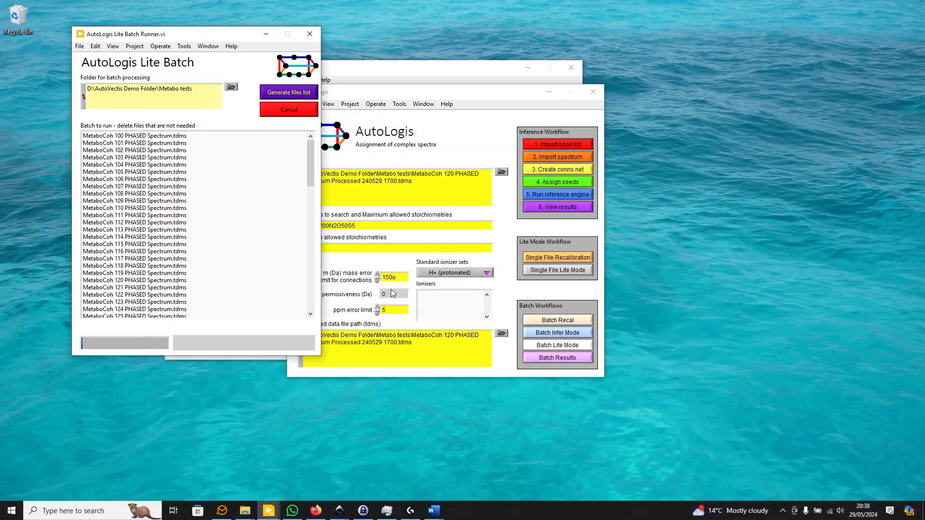
left_click_drag(311, 163, 319, 292)
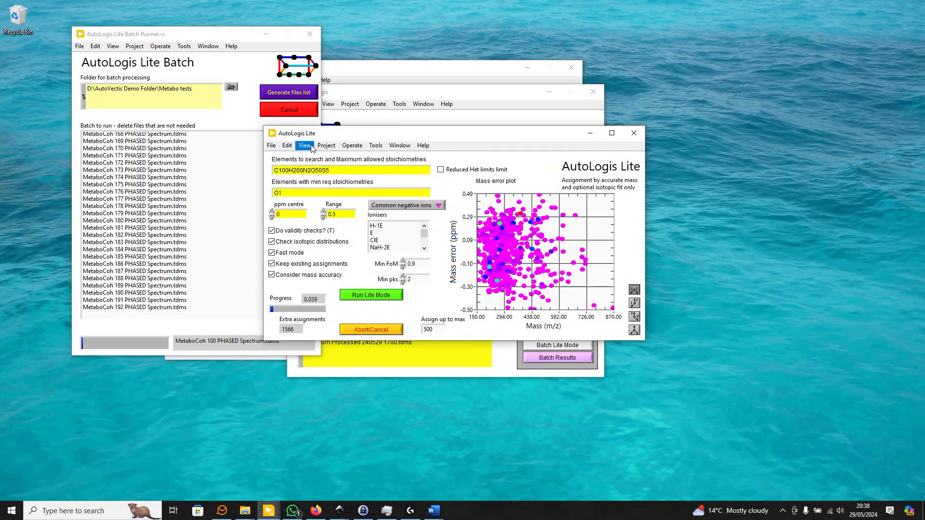
Set the maximum allowed stoichiometries to C100H200N3O50S3P3 and the ppm range to 0.6 for the Lite assignment
left_click_drag(313, 171, 328, 170)
type("3P3")
left_click_drag(339, 215, 333, 215)
type("6")
Try the H+ (protonated) ioniser set and switch back to Common negative ions
left_click(385, 205)
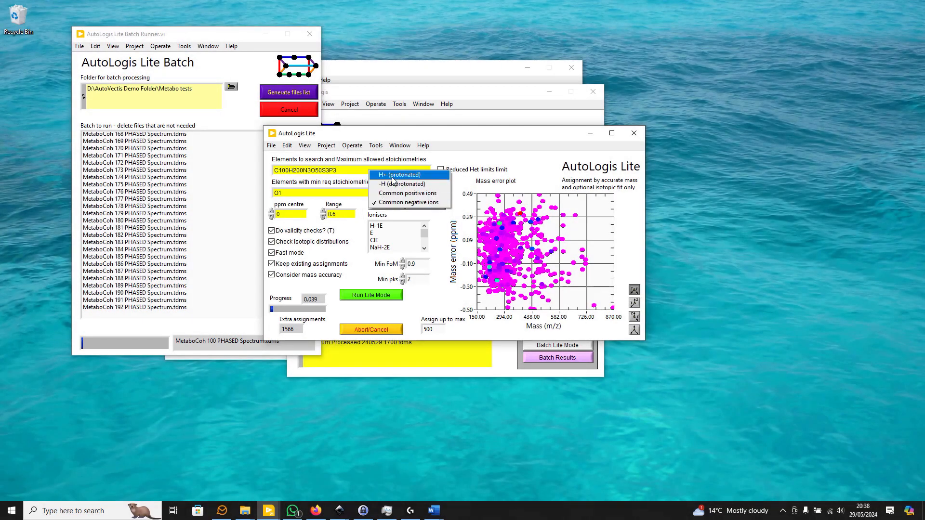
left_click(392, 176)
left_click(393, 205)
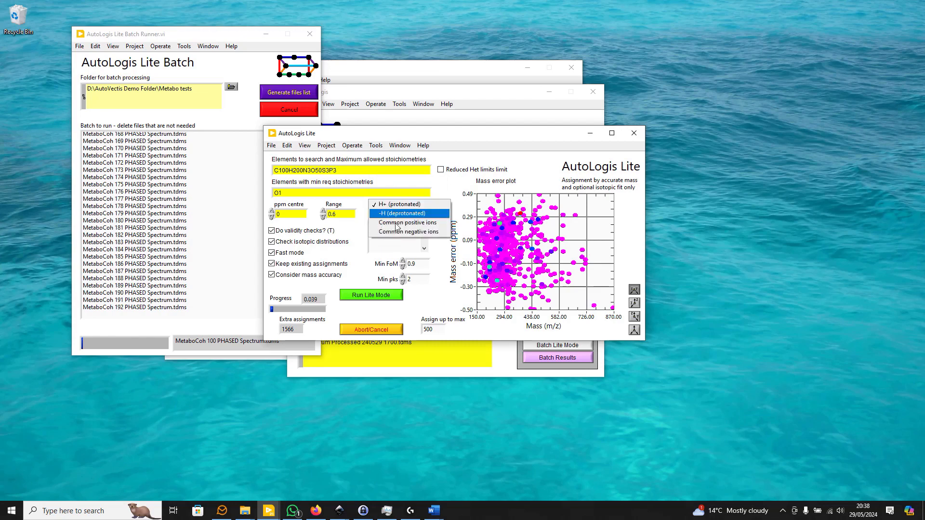
left_click(399, 235)
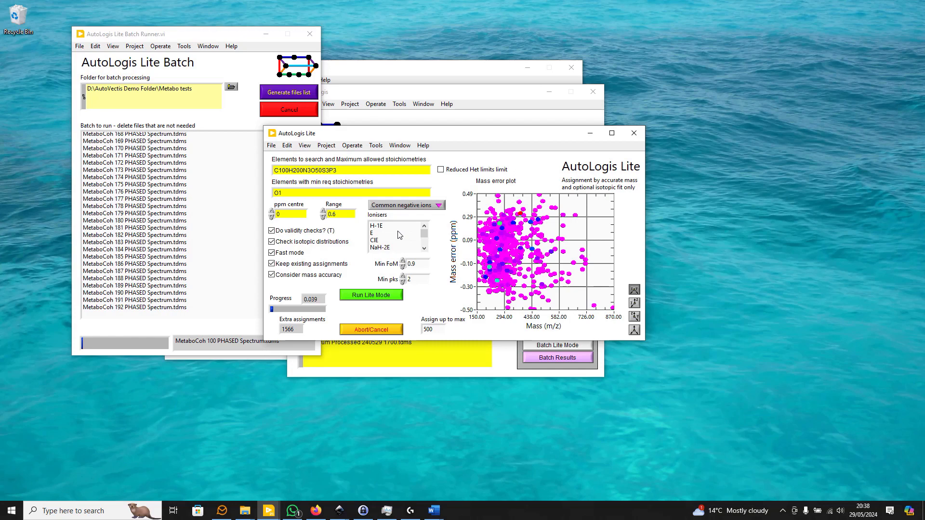
Turn on the Reduced Het limits option and run the Lite Mode assignment for the batch
double_click(437, 330)
left_click(441, 170)
left_click(385, 301)
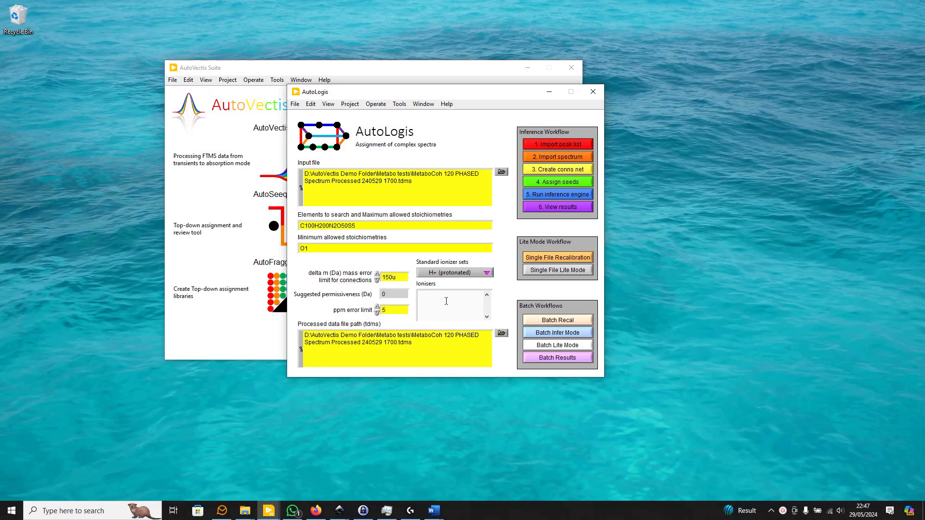
Open the batch result extractor and load the processed spectra from the Metabo tests folder
left_click(537, 357)
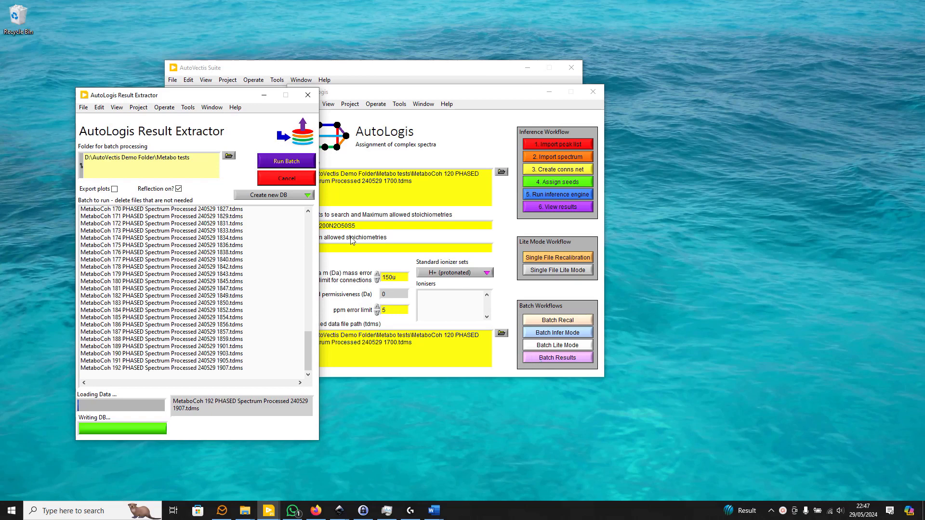
left_click(229, 157)
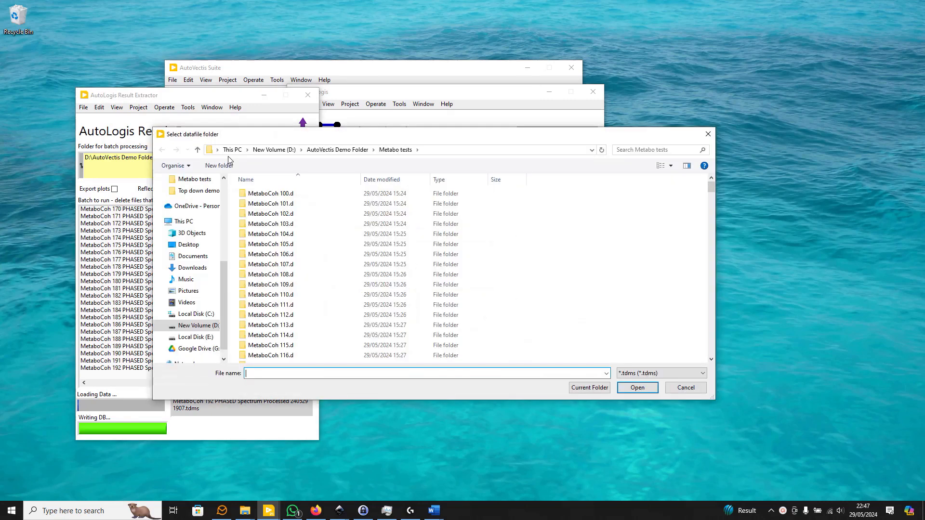
left_click(590, 388)
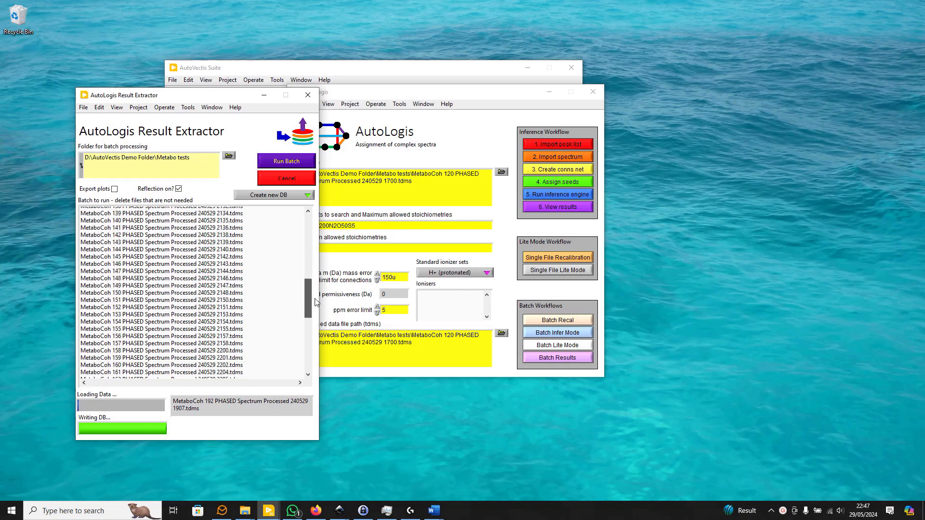
Run the batch result extraction into a new database file in Metabo tests, adding demo to the file name
left_click(282, 163)
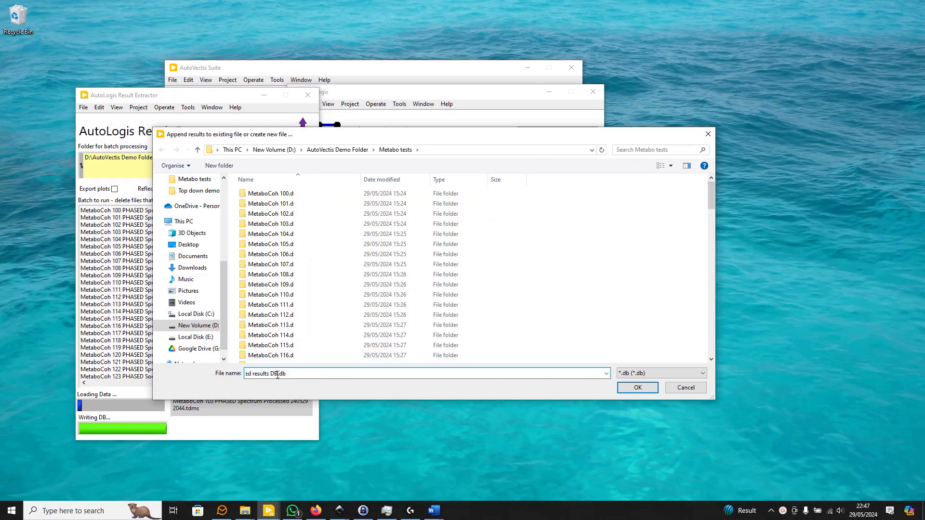
type("demo")
key("Return")
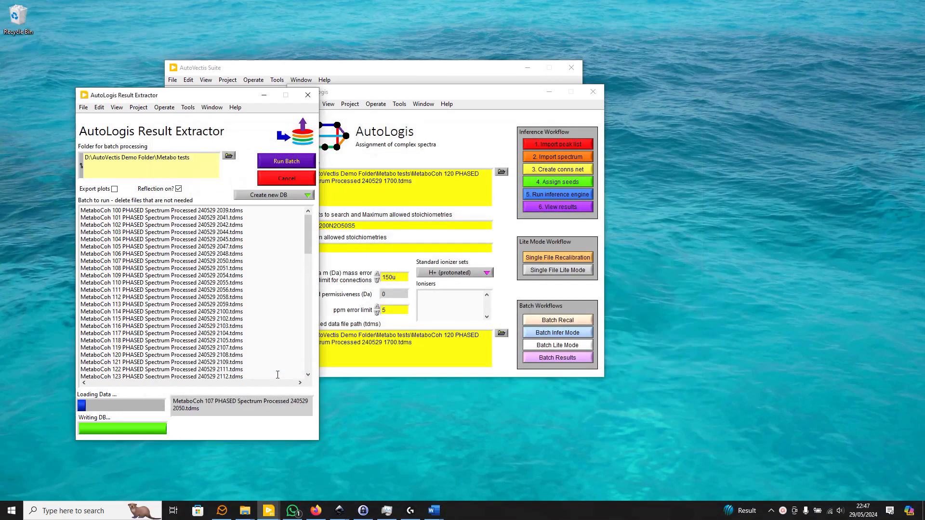